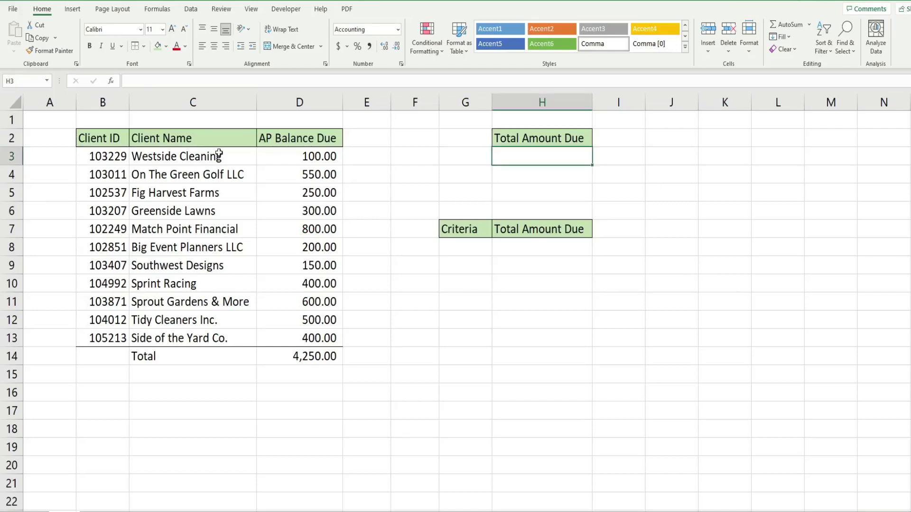
Step: Highlight the client names C3:C13 and balances D3:D13, and select H3 for the total
{"action": "left_click_drag", "start_coordinate": [218, 157], "coordinate": [224, 336]}
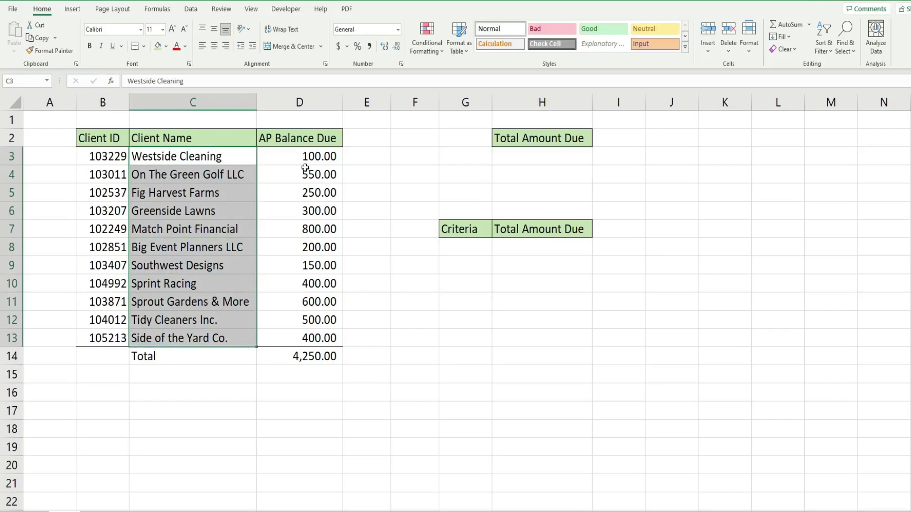
{"action": "left_click_drag", "start_coordinate": [301, 157], "coordinate": [312, 334]}
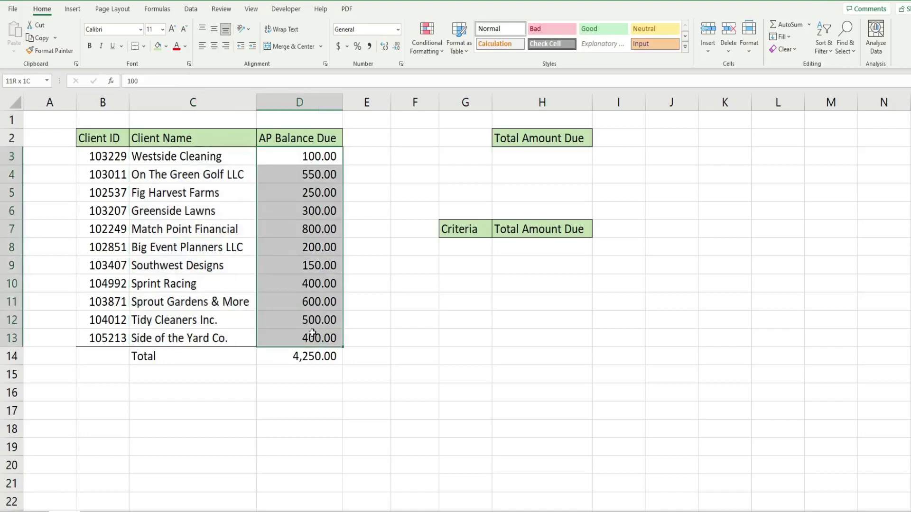
{"action": "left_click", "coordinate": [573, 160]}
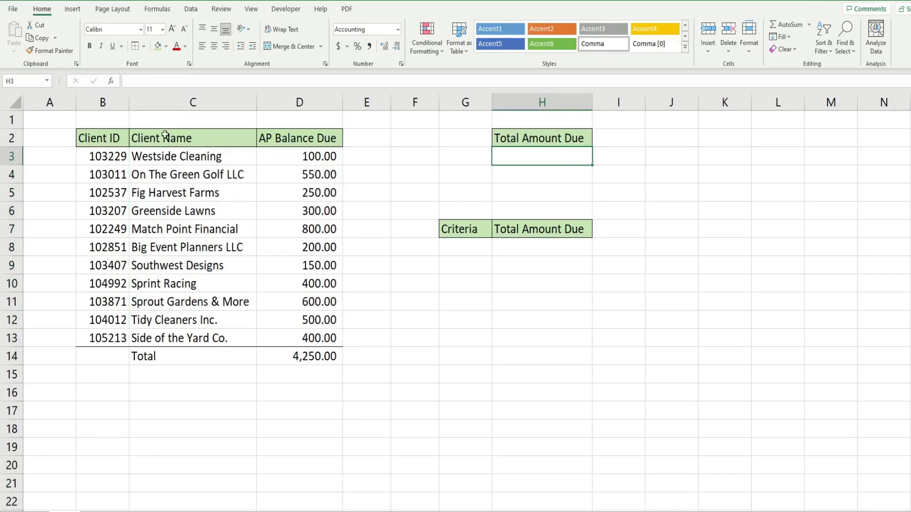
{"action": "left_click_drag", "start_coordinate": [172, 153], "coordinate": [179, 339]}
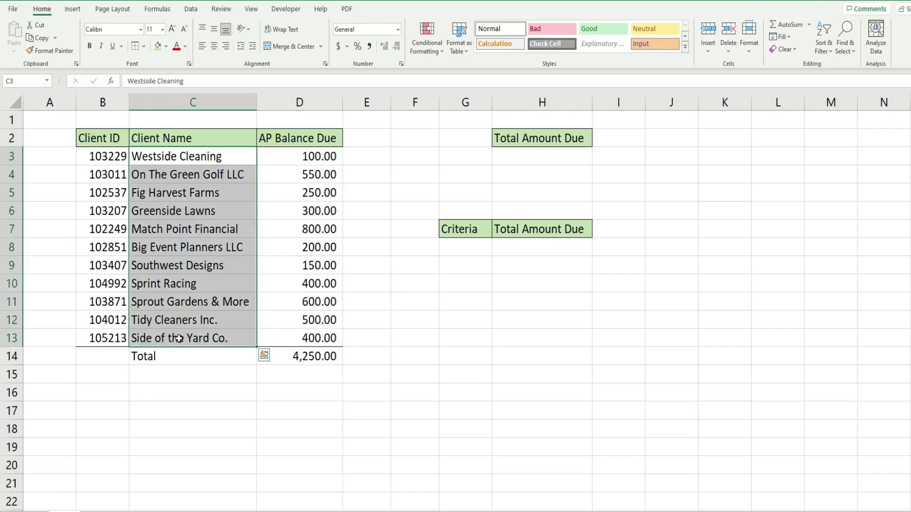
Step: Enter =SUMIF(C3:C13,"*",D3:D13) in H3 to total all balances, 4,250.00
{"action": "left_click", "coordinate": [538, 157]}
{"action": "type", "text": "="}
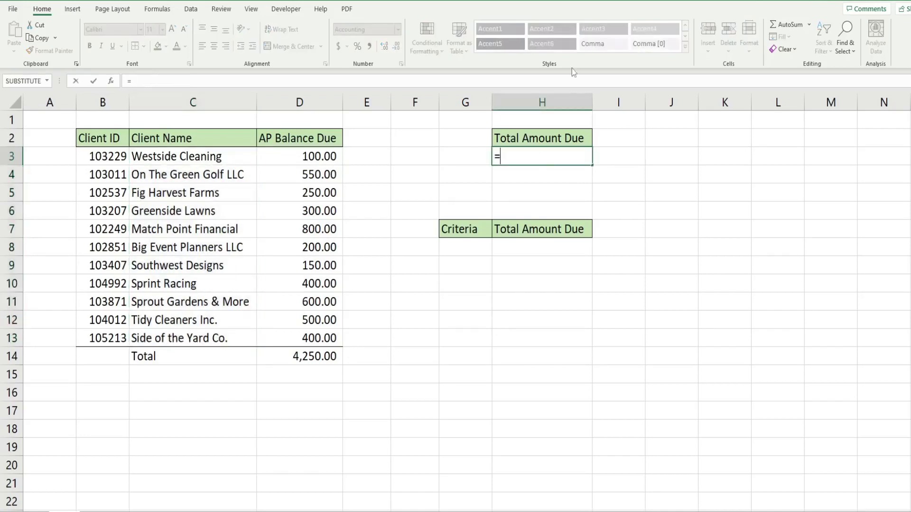
{"action": "type", "text": "SUMIF("}
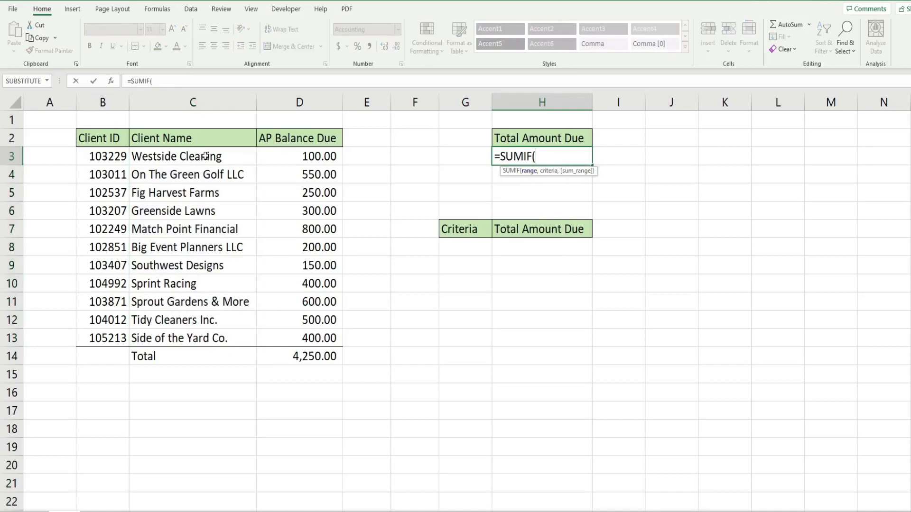
{"action": "left_click_drag", "start_coordinate": [195, 156], "coordinate": [211, 347]}
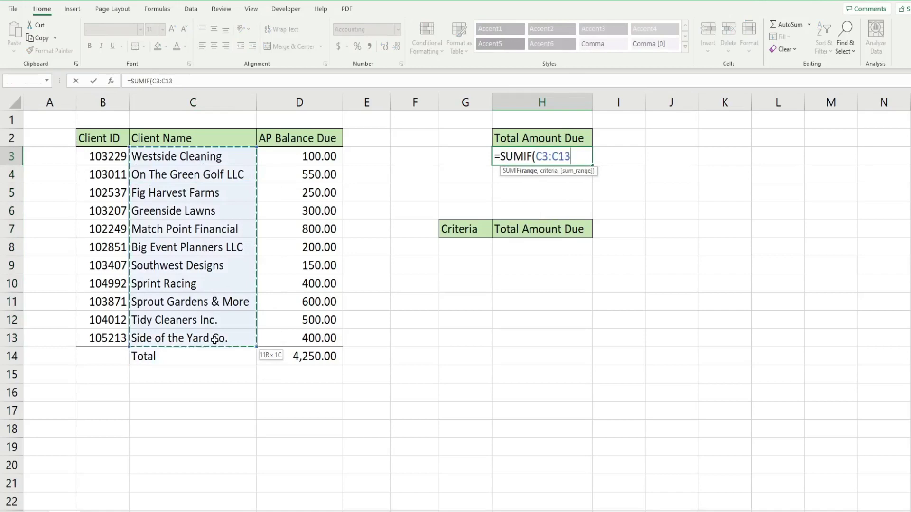
{"action": "type", "text": ",\"*"}
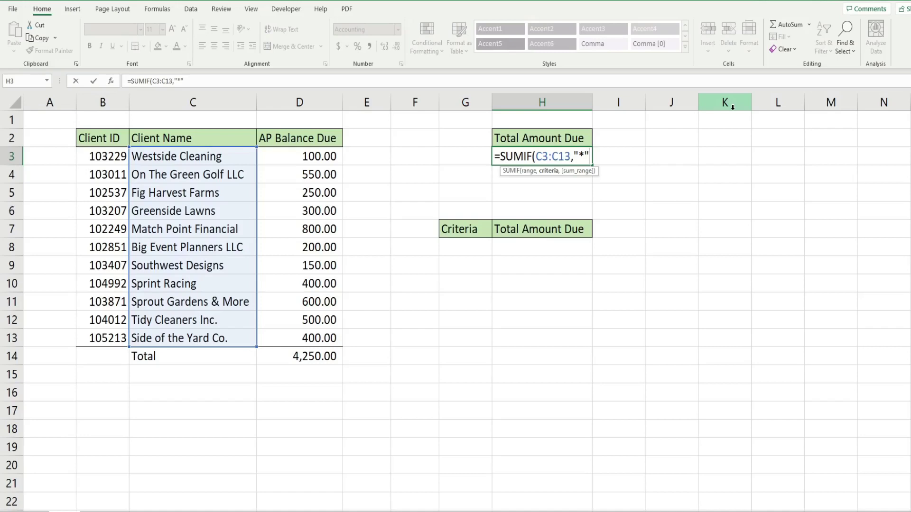
{"action": "type", "text": ","}
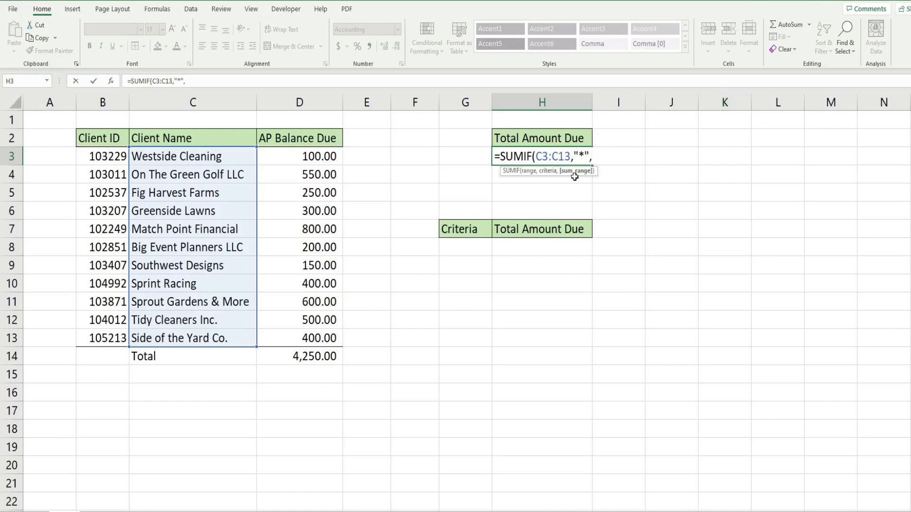
{"action": "left_click_drag", "start_coordinate": [296, 157], "coordinate": [300, 338]}
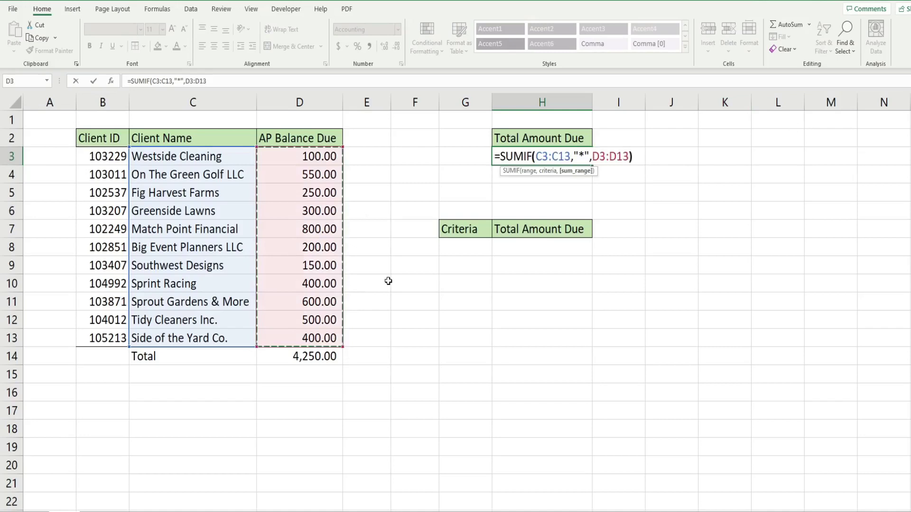
{"action": "type", "text": ")"}
{"action": "key", "text": "Return"}
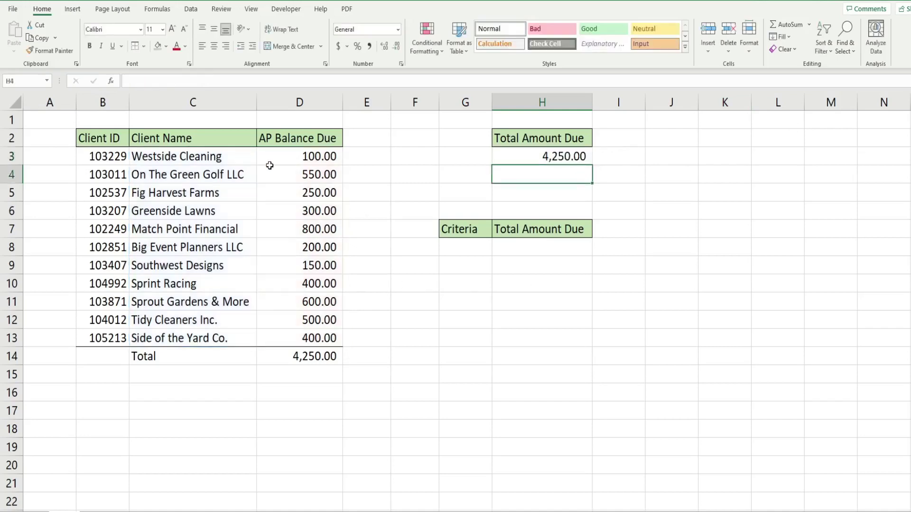
Step: Edit H3's criterion from "*" to "west*" so the total becomes 100.00
{"action": "left_click_drag", "start_coordinate": [316, 156], "coordinate": [320, 338]}
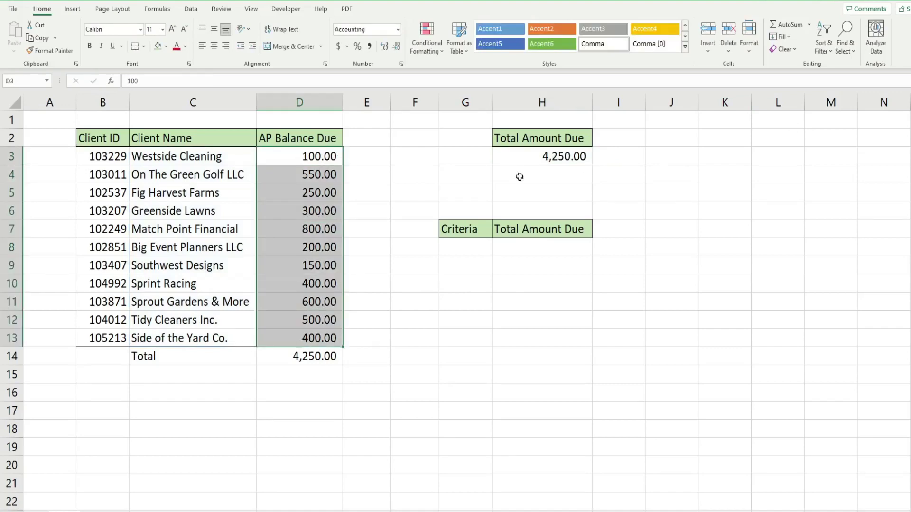
{"action": "double_click", "coordinate": [539, 158]}
{"action": "left_click", "coordinate": [583, 156]}
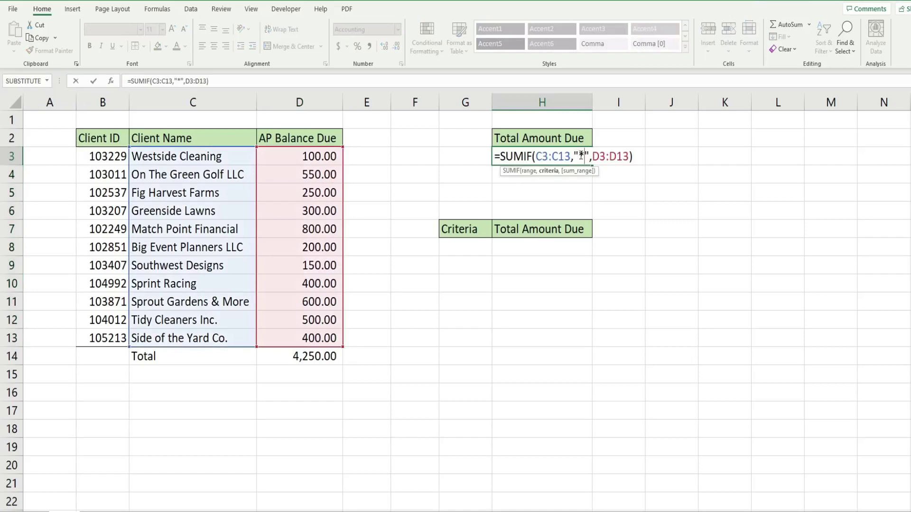
{"action": "left_click_drag", "start_coordinate": [571, 156], "coordinate": [538, 158]}
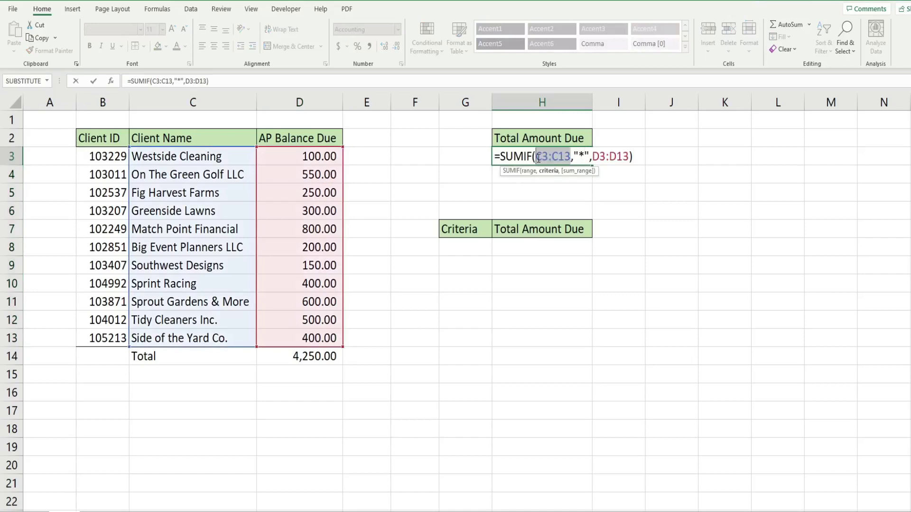
{"action": "left_click", "coordinate": [582, 155]}
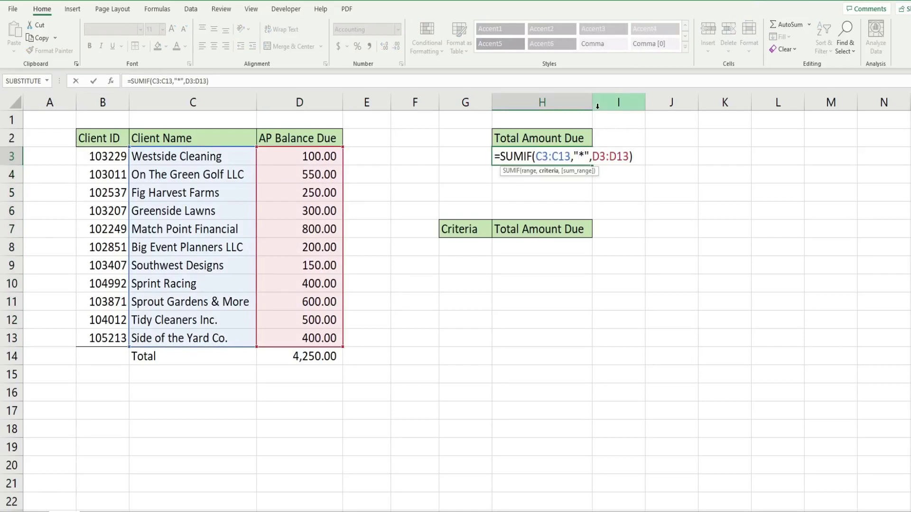
{"action": "type", "text": "west"}
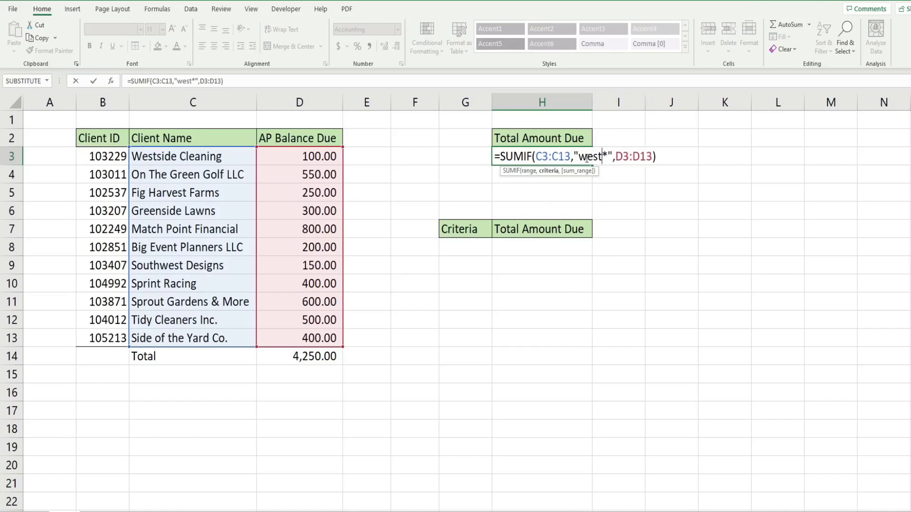
{"action": "double_click", "coordinate": [606, 156]}
{"action": "left_click", "coordinate": [661, 159]}
{"action": "key", "text": "Return"}
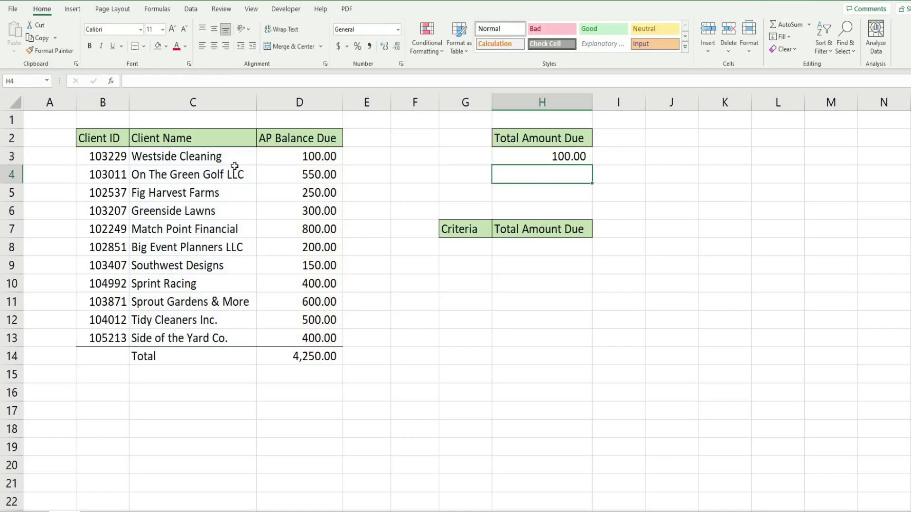
Step: Point out Westside Cleaning's 100.00 balance and the SUMIF formula in H3
{"action": "left_click", "coordinate": [188, 158]}
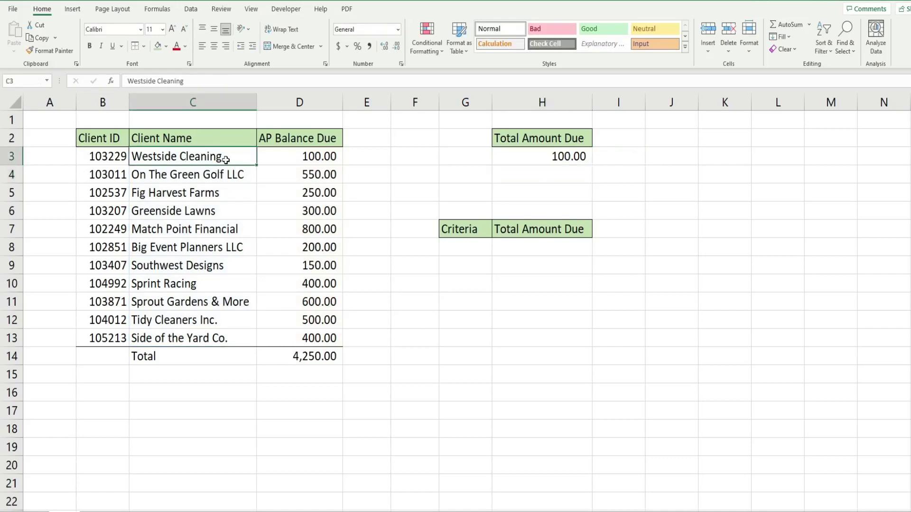
{"action": "left_click", "coordinate": [272, 158]}
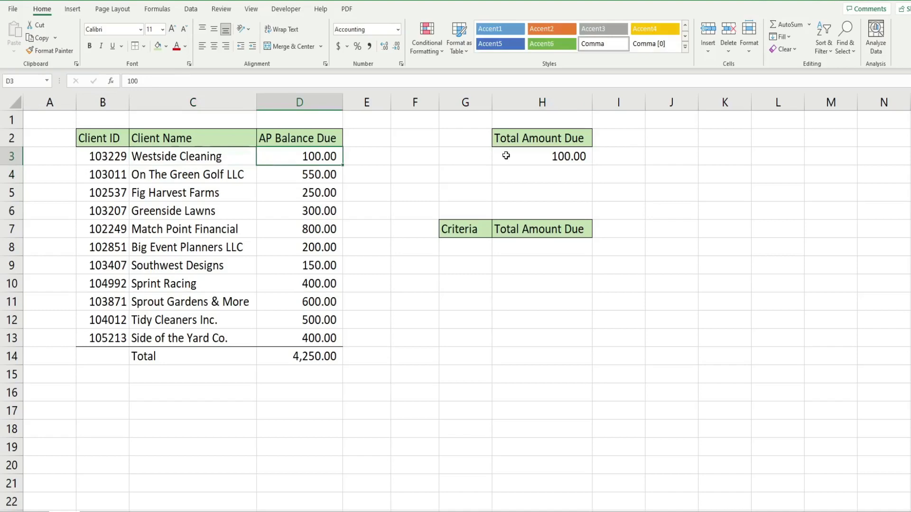
{"action": "left_click", "coordinate": [513, 155]}
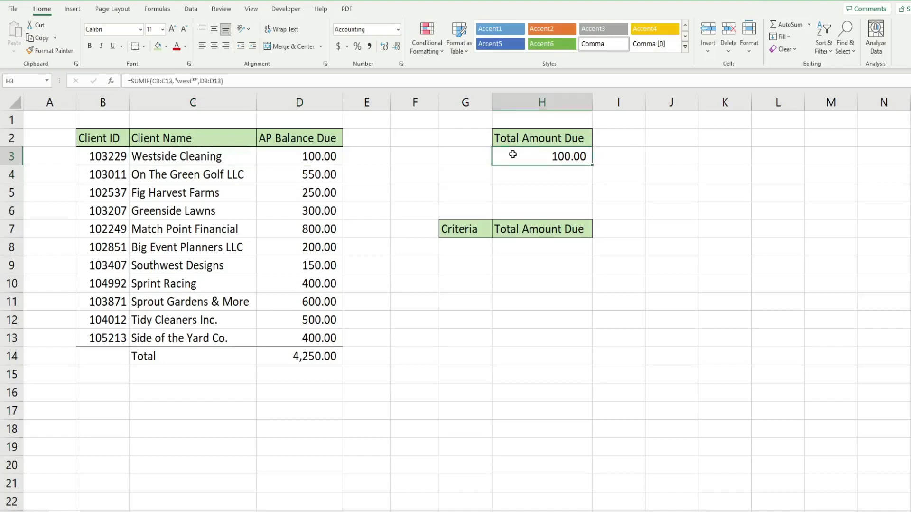
Step: Add a leading asterisk so H3's criterion is "*west*", giving 250.00, and select Westside Cleaning
{"action": "key", "text": "F2"}
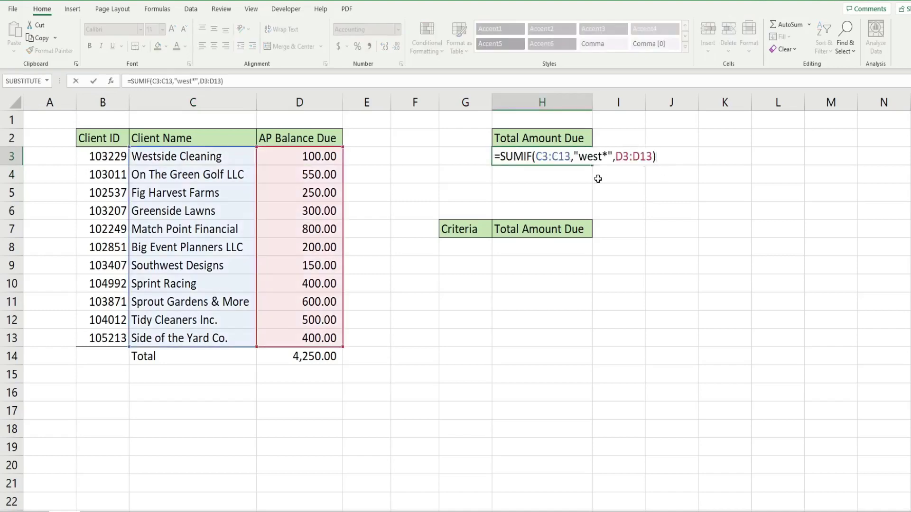
{"action": "left_click", "coordinate": [579, 157]}
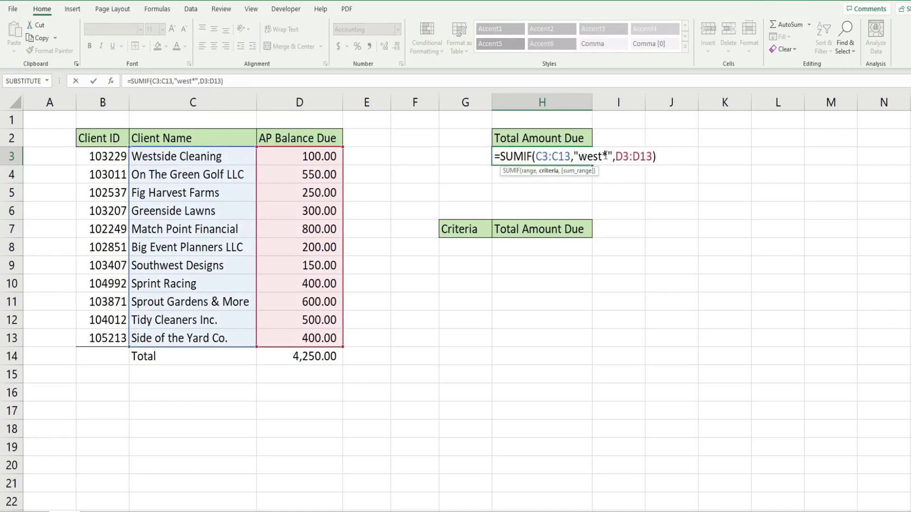
{"action": "type", "text": "*"}
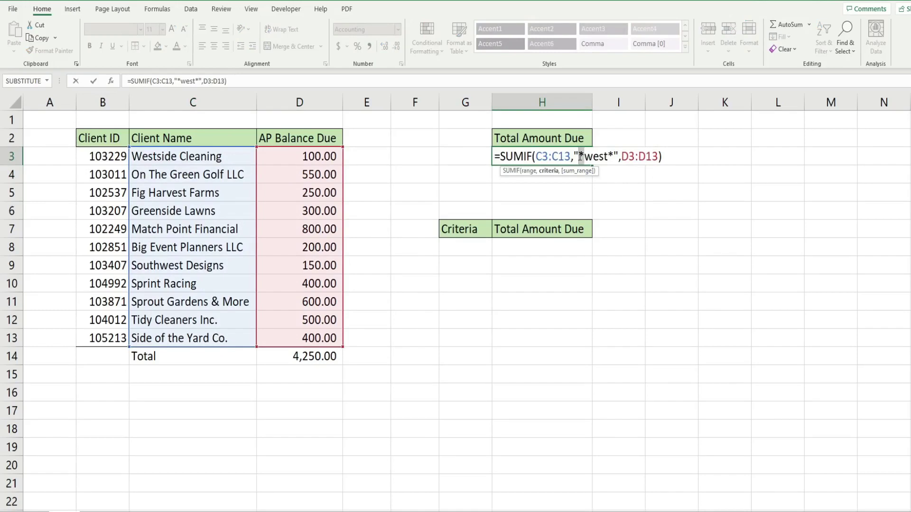
{"action": "left_click_drag", "start_coordinate": [585, 157], "coordinate": [613, 157]}
{"action": "key", "text": "Return"}
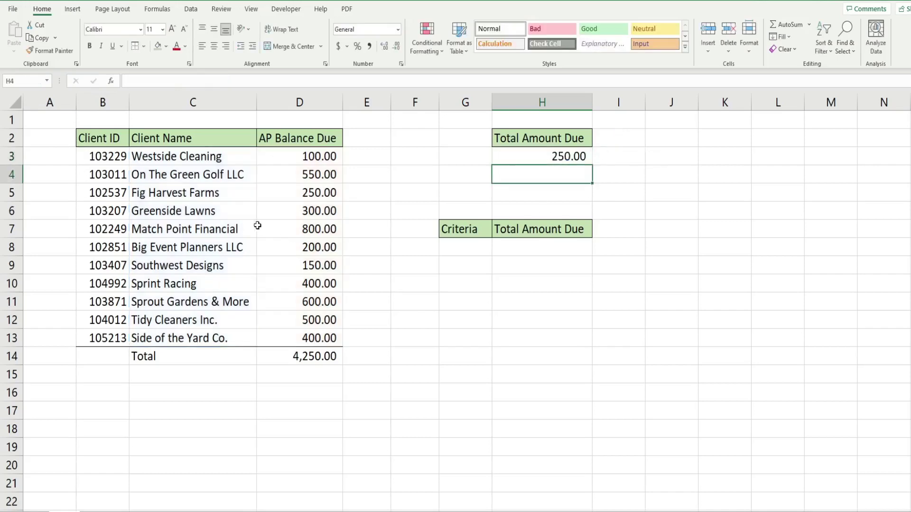
{"action": "left_click", "coordinate": [195, 158]}
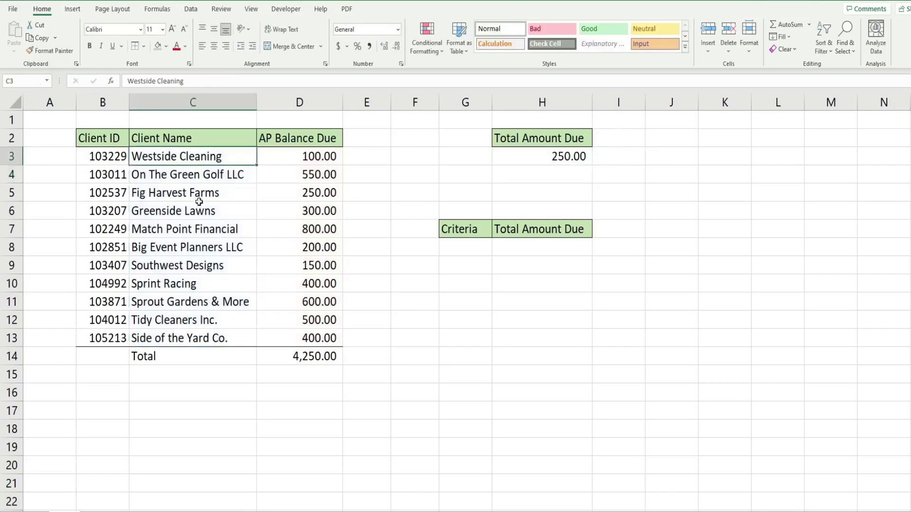
Step: Select Southwest Designs as another match, then enter the criterion *LLC in G8
{"action": "left_click", "coordinate": [204, 266], "text": "ctrl"}
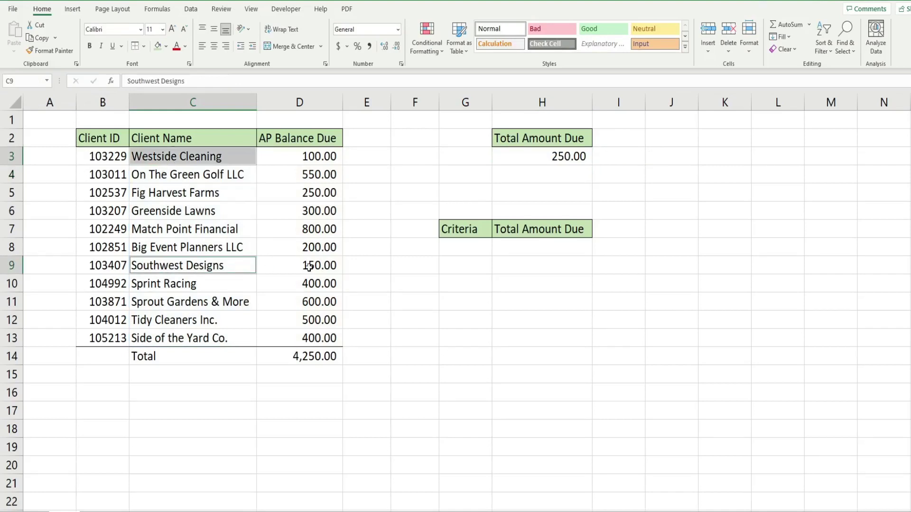
{"action": "left_click", "coordinate": [466, 252]}
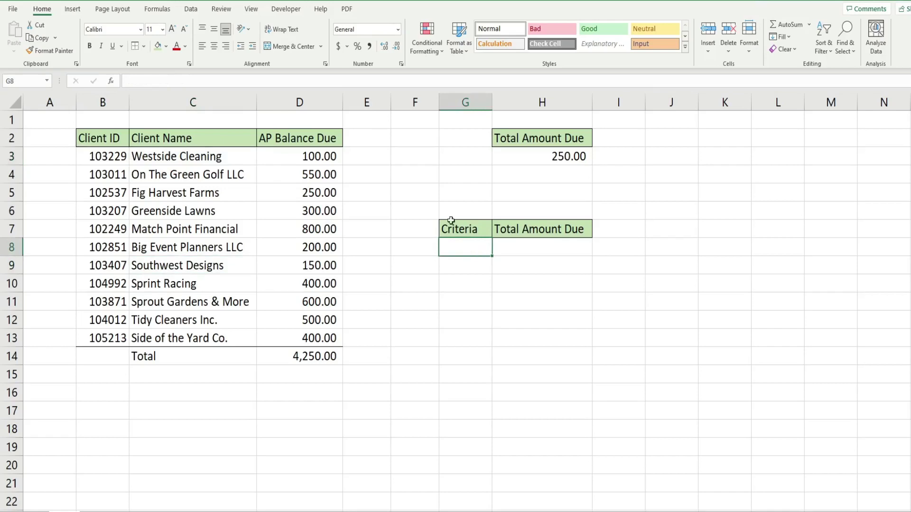
{"action": "type", "text": "*"}
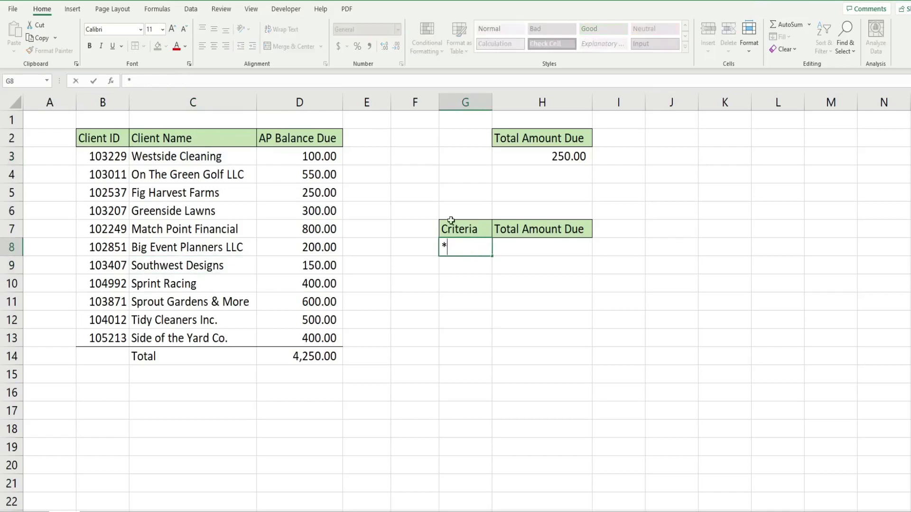
{"action": "type", "text": "LLC"}
{"action": "key", "text": "Return"}
{"action": "left_click", "coordinate": [449, 249]}
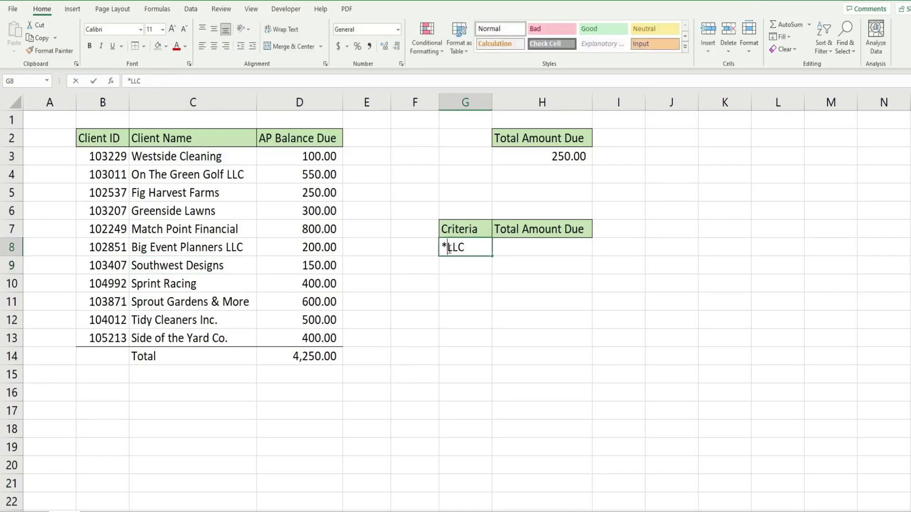
{"action": "double_click", "coordinate": [448, 248]}
{"action": "left_click_drag", "start_coordinate": [447, 247], "coordinate": [443, 245]}
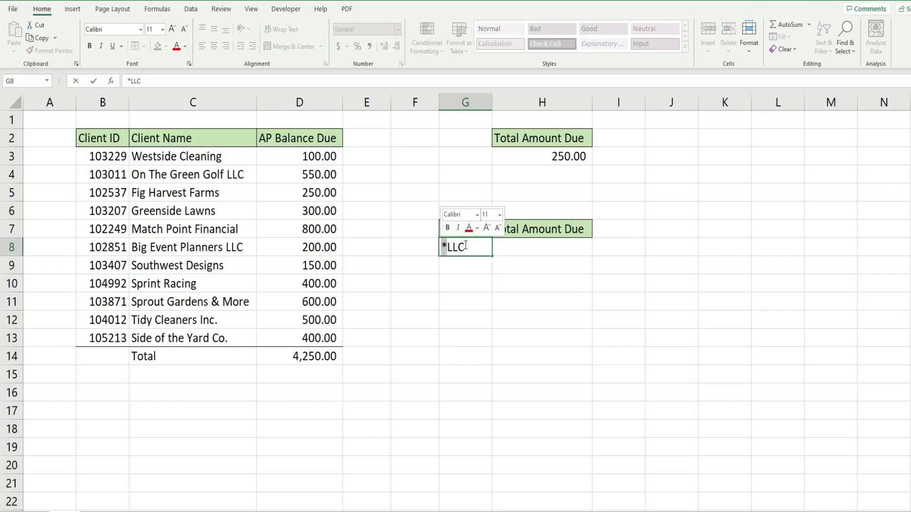
{"action": "left_click_drag", "start_coordinate": [466, 247], "coordinate": [450, 246]}
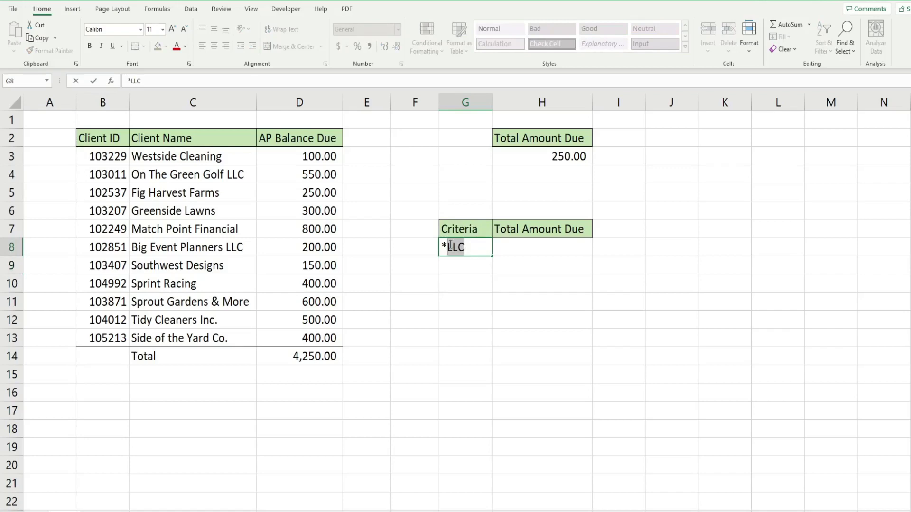
{"action": "key", "text": "Escape"}
Step: Enter =SUMIF(C3:C13,G8,D3:D13) in H8 for 750.00 and select Big Event Planners LLC
{"action": "left_click", "coordinate": [510, 248]}
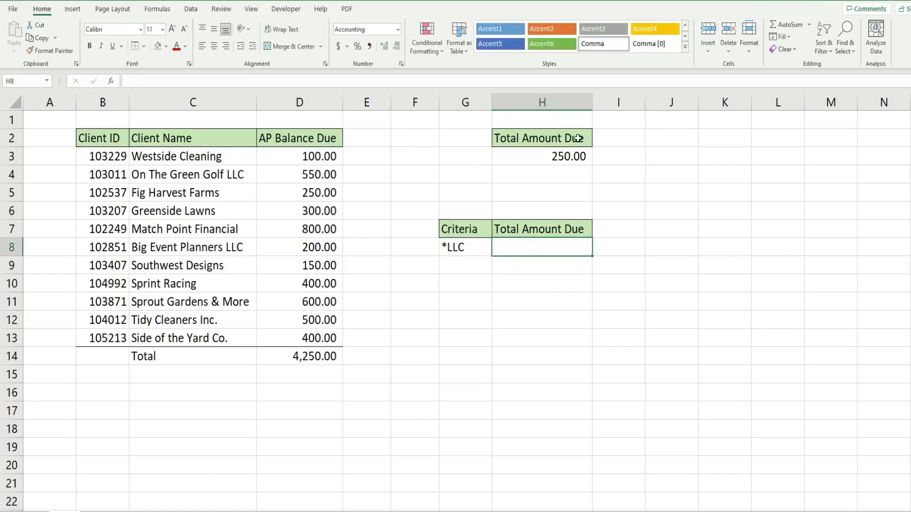
{"action": "type", "text": "=SUmi"}
{"action": "key", "text": "Tab"}
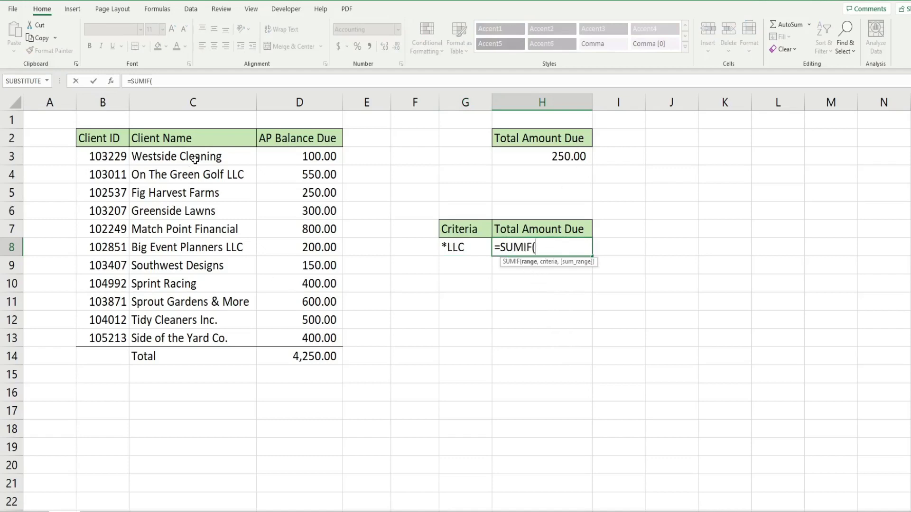
{"action": "left_click_drag", "start_coordinate": [194, 159], "coordinate": [199, 330]}
{"action": "type", "text": ","}
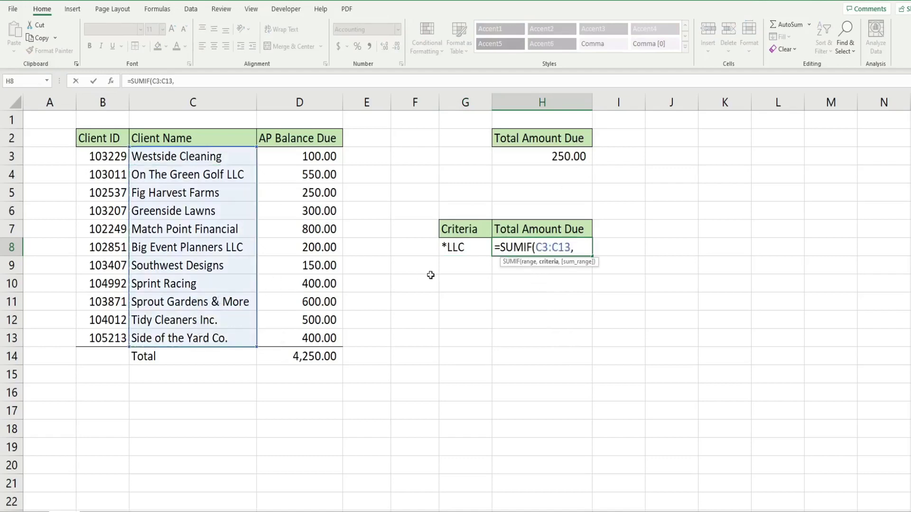
{"action": "left_click", "coordinate": [463, 249]}
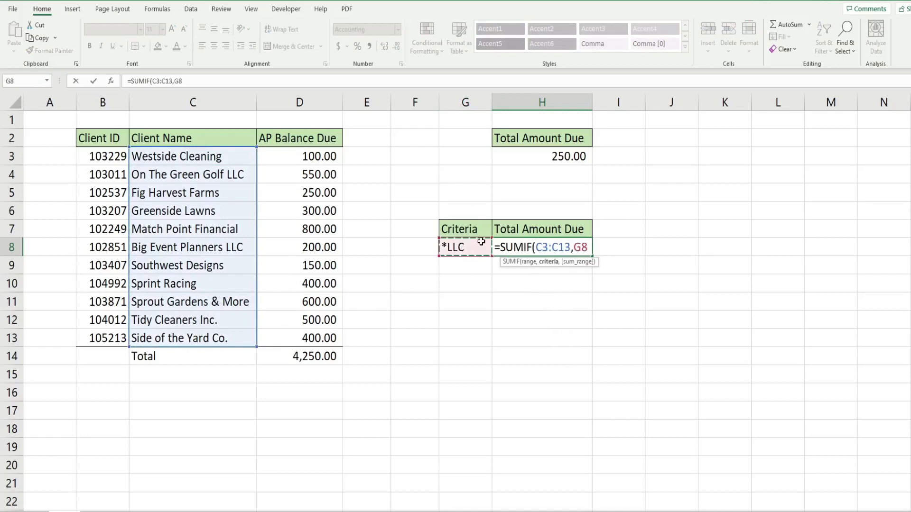
{"action": "type", "text": ","}
{"action": "left_click_drag", "start_coordinate": [282, 151], "coordinate": [278, 342]}
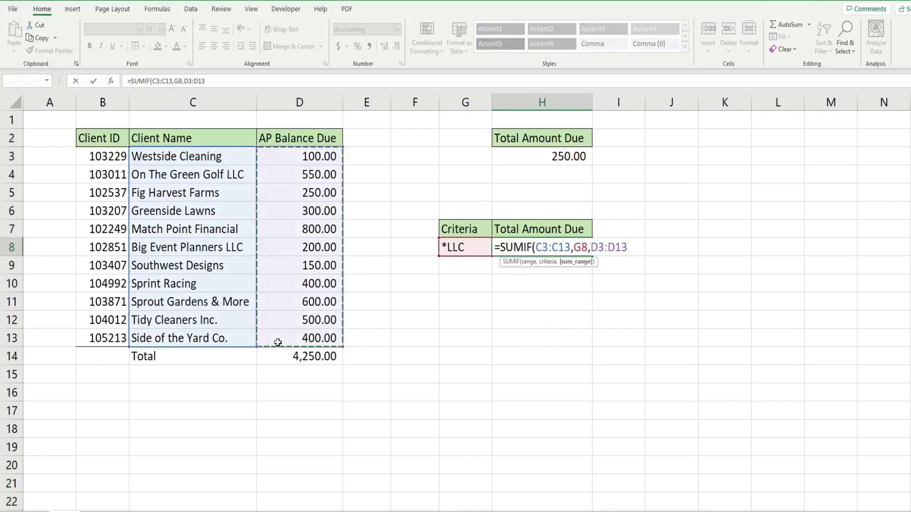
{"action": "type", "text": ")"}
{"action": "key", "text": "ctrl+Return"}
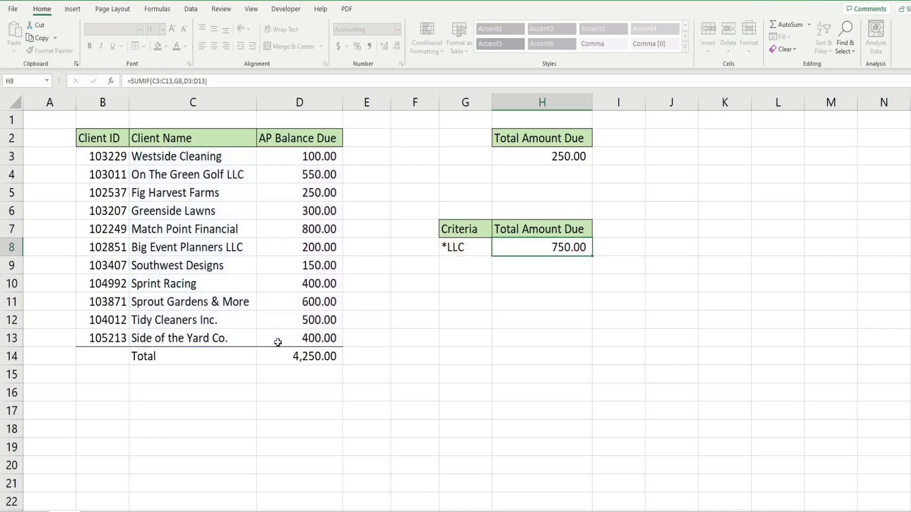
{"action": "key", "text": "Return"}
{"action": "left_click", "coordinate": [618, 355]}
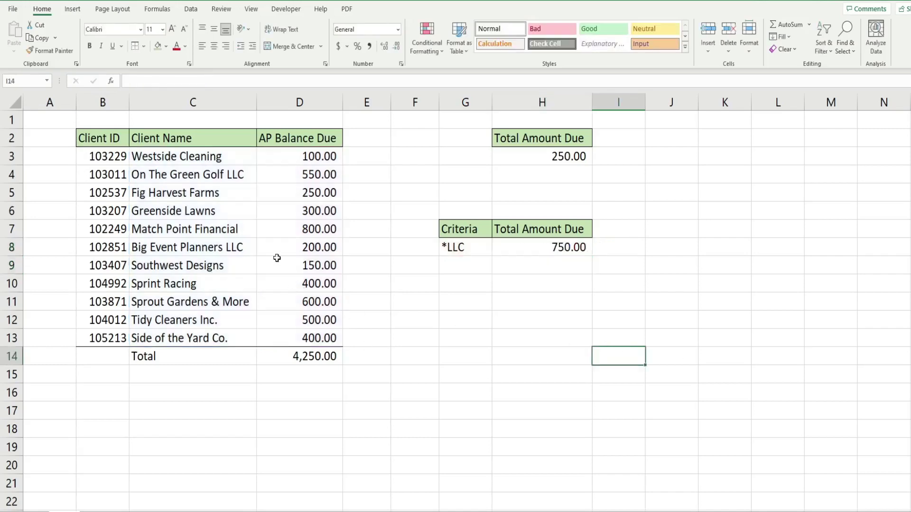
{"action": "left_click", "coordinate": [243, 244]}
Step: Replace G8's *LLC with ?id*, giving 900.00, and select Tidy Cleaners Inc. and Side of the Yard Co
{"action": "left_click", "coordinate": [249, 174], "text": "ctrl"}
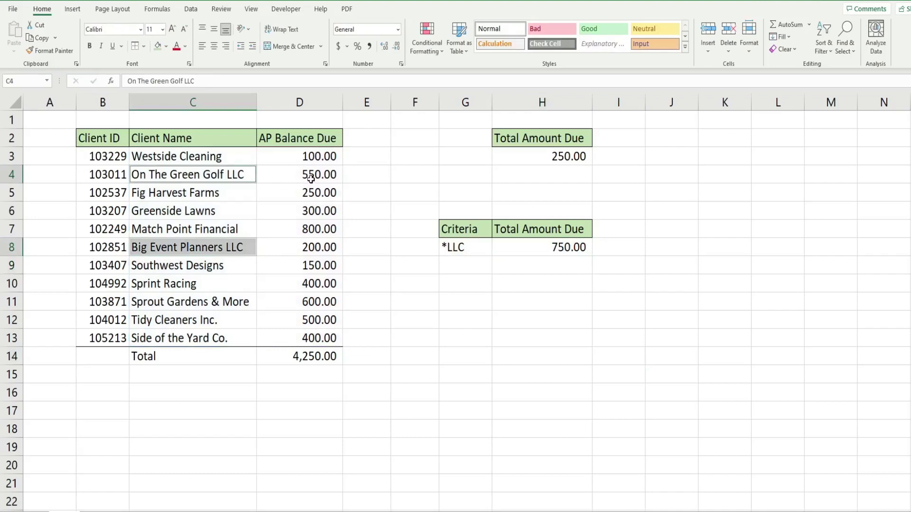
{"action": "double_click", "coordinate": [483, 248]}
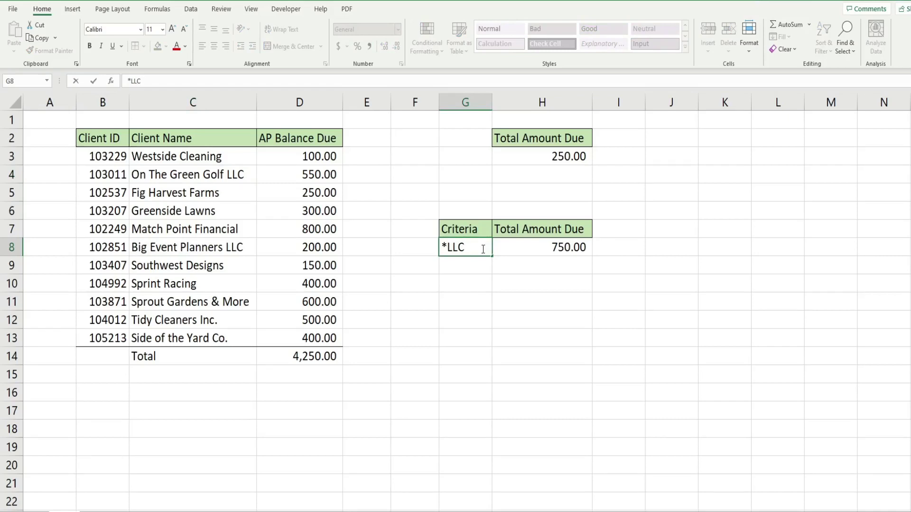
{"action": "key", "text": "BackSpace"}
{"action": "key", "text": "BackSpace"}
{"action": "key", "text": "BackSpace"}
{"action": "type", "text": "?id*"}
{"action": "key", "text": "Return"}
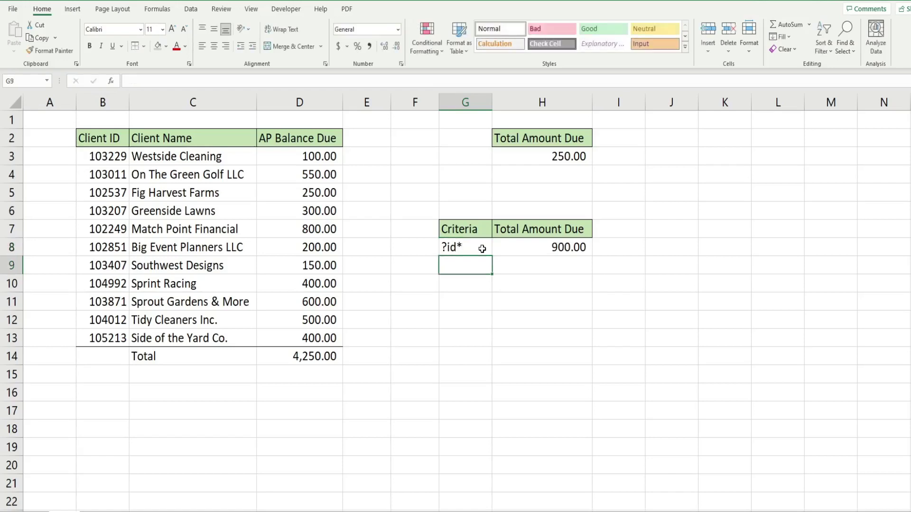
{"action": "left_click", "coordinate": [138, 322]}
{"action": "left_click_drag", "start_coordinate": [138, 322], "coordinate": [141, 339]}
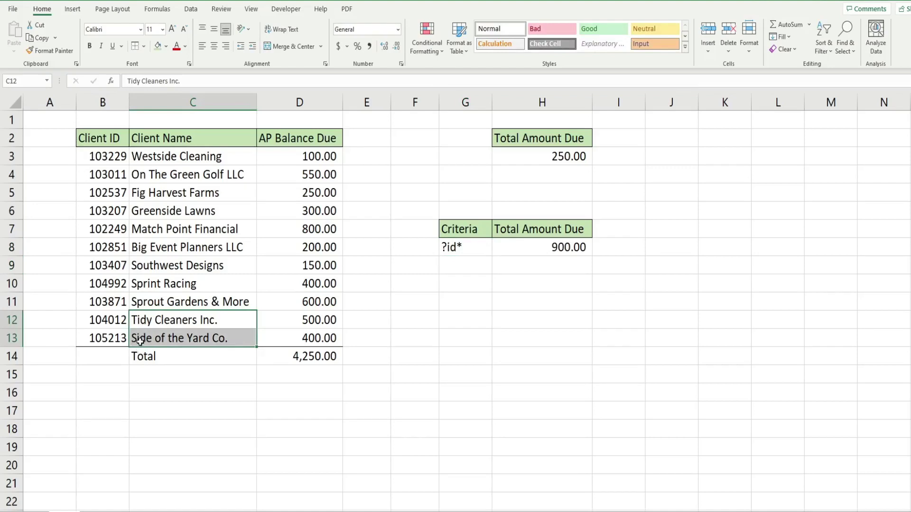
Step: Replace G8's ?id* with Spr??t* for 1,000.00 and select Sprint Racing and Sprout Gardens & More
{"action": "double_click", "coordinate": [477, 254]}
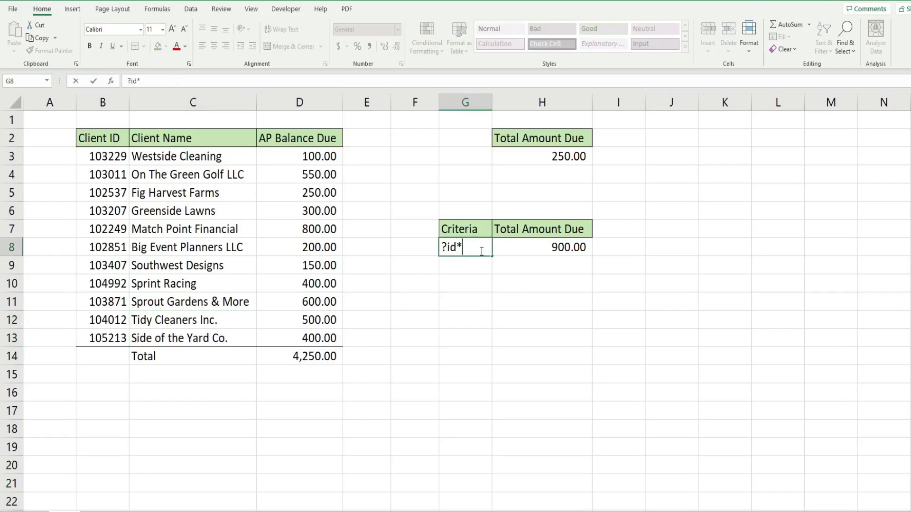
{"action": "key", "text": "BackSpace"}
{"action": "key", "text": "BackSpace"}
{"action": "key", "text": "BackSpace"}
{"action": "key", "text": "BackSpace"}
{"action": "type", "text": "Spr??t*"}
{"action": "key", "text": "Return"}
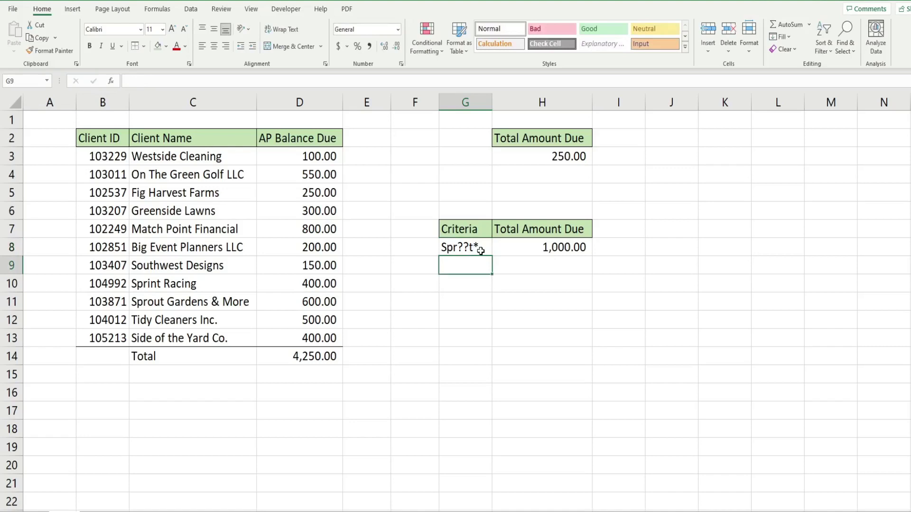
{"action": "left_click_drag", "start_coordinate": [142, 285], "coordinate": [145, 306]}
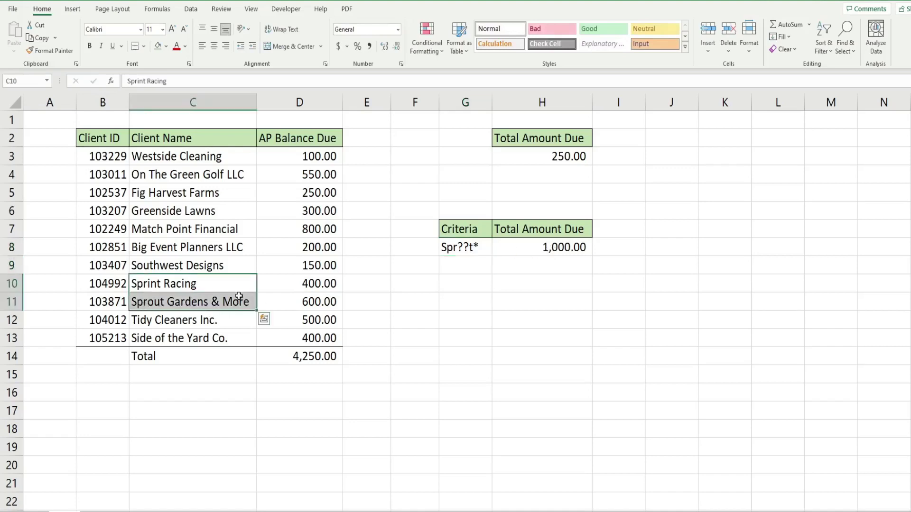